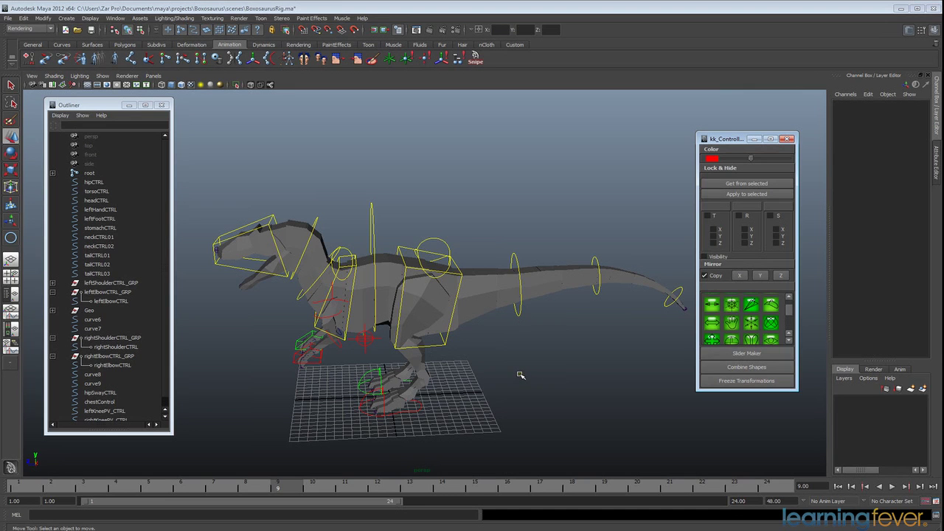
Step: Turn on X-ray joints in the perspective view to show the skeleton inside the dinosaur
mouse_move(463, 360)
left_mouse_down("alt")
mouse_move(510, 354)
mouse_move(466, 353)
left_mouse_up("alt")
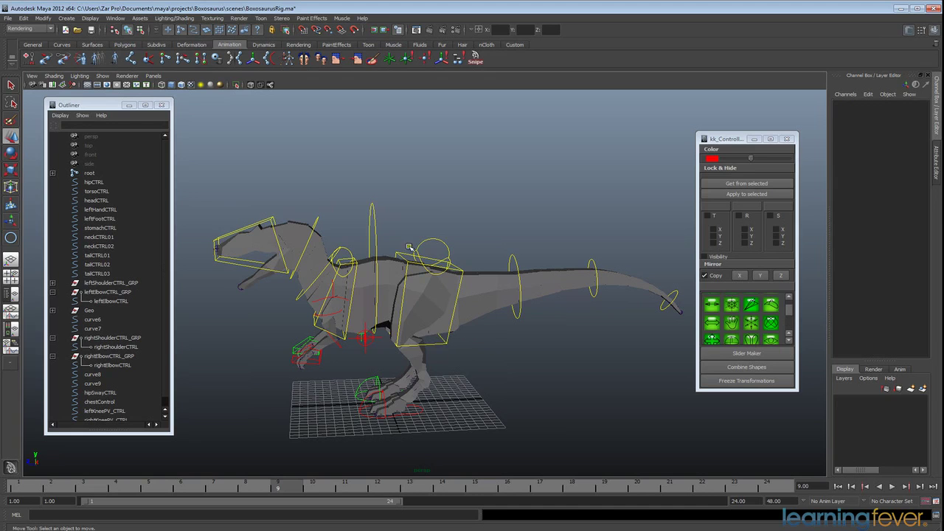
left_click(270, 85)
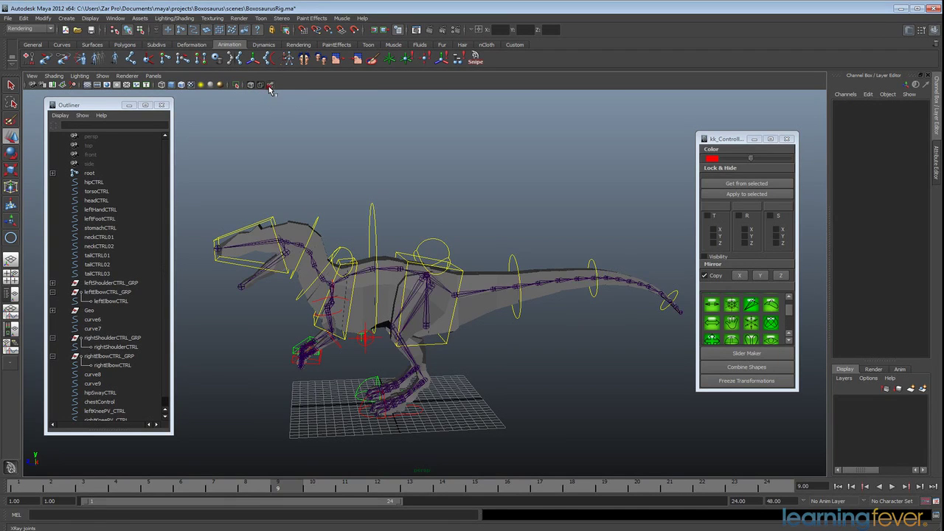
left_click_drag(413, 332, 506, 345, "alt")
scroll(481, 375, "up", 2)
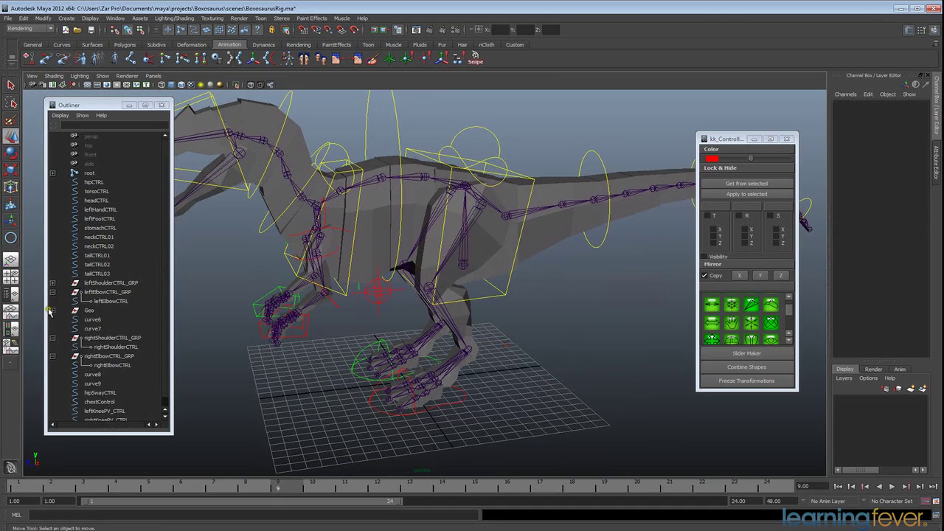
Step: Collapse the right shoulder, right elbow and left elbow control groups in the Outliner and move the Outliner clear of the dinosaur's head
left_click(52, 338)
left_click(53, 347)
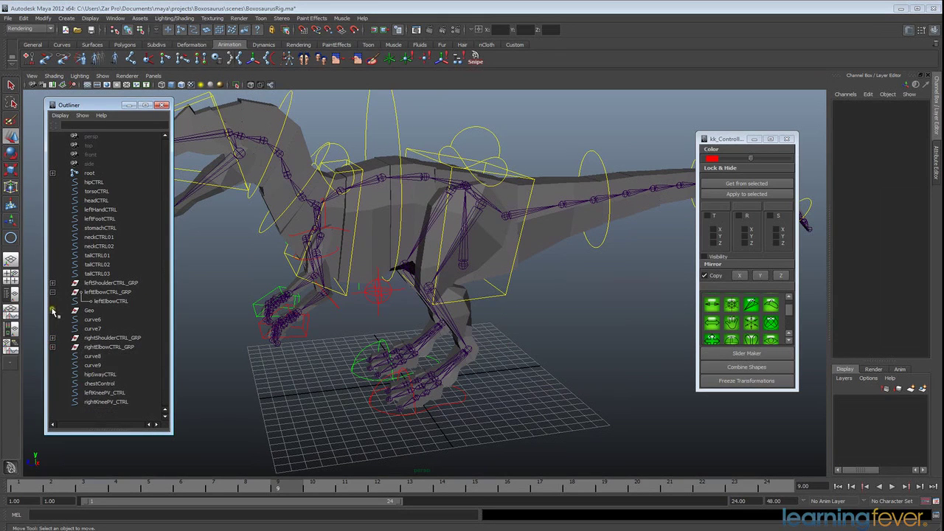
left_click(53, 292)
left_click_drag(356, 339, 439, 307, "alt")
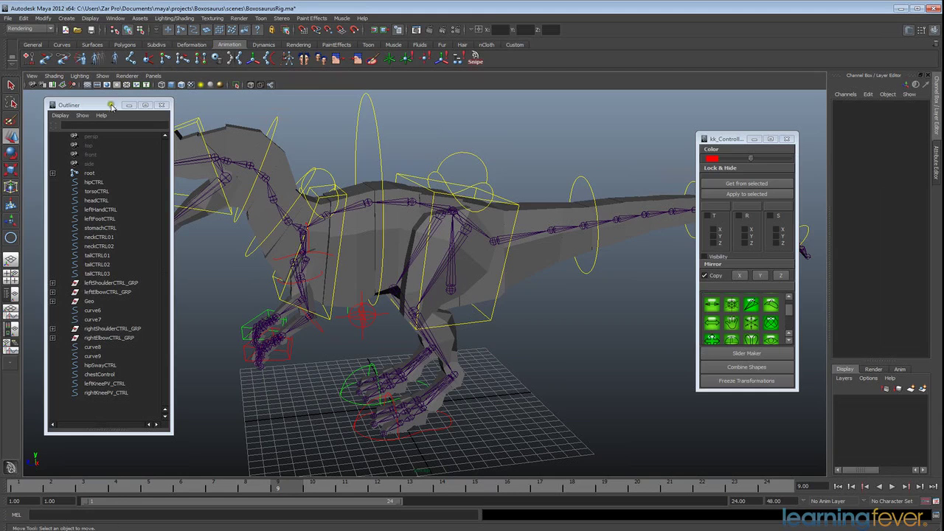
left_click(323, 111)
left_click_drag(601, 116, 631, 116)
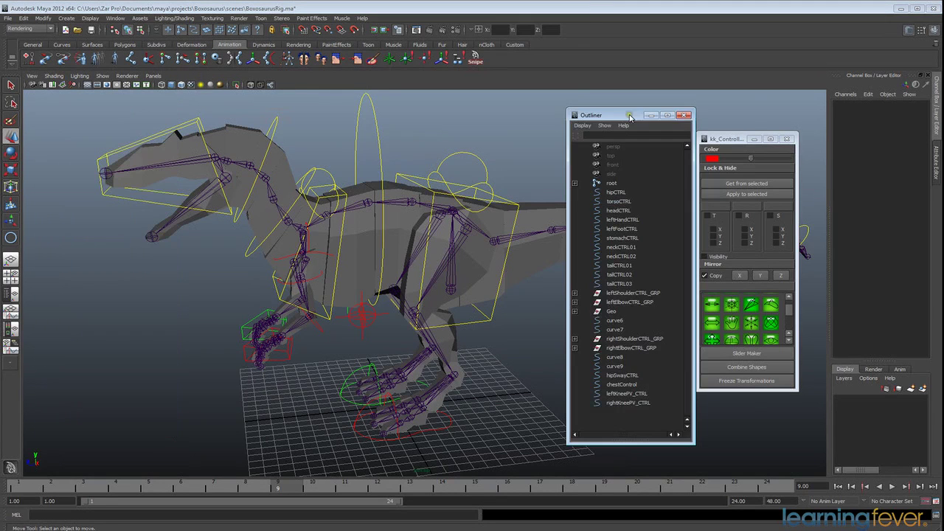
Step: Open the IK Handle Tool settings and dock them as a narrow panel beside the viewport
double_click(147, 63)
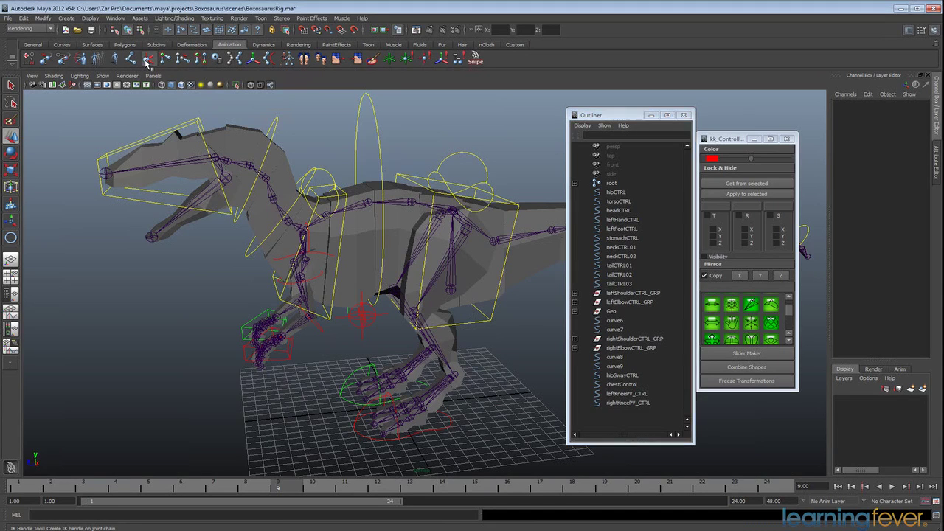
left_click(184, 106)
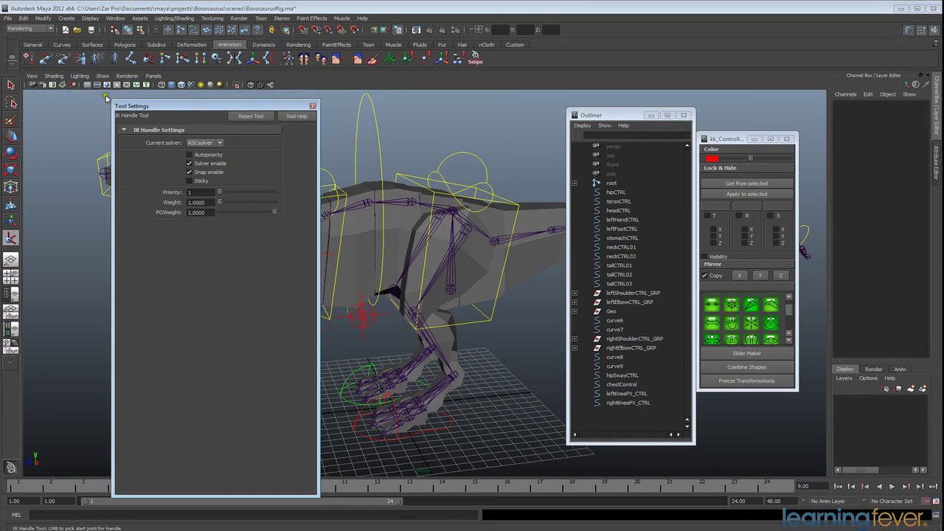
left_click_drag(185, 105, 105, 96)
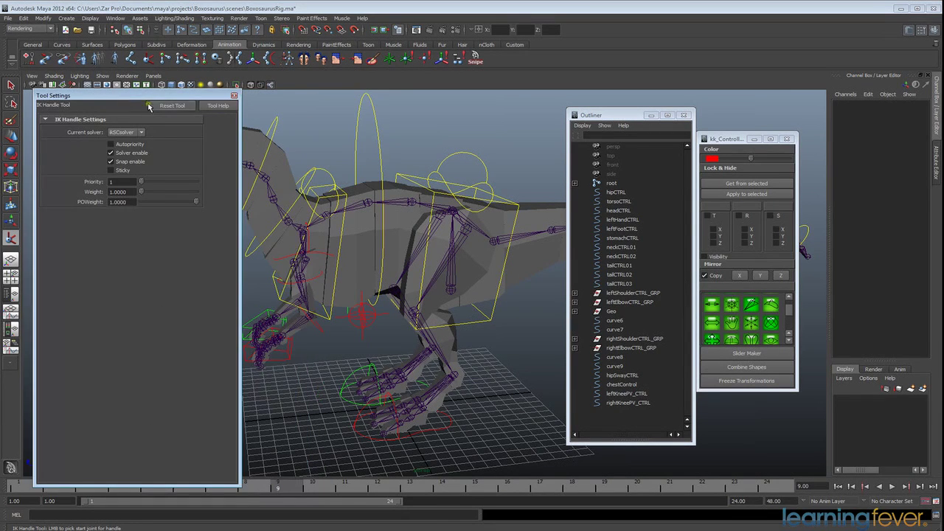
left_click(233, 98)
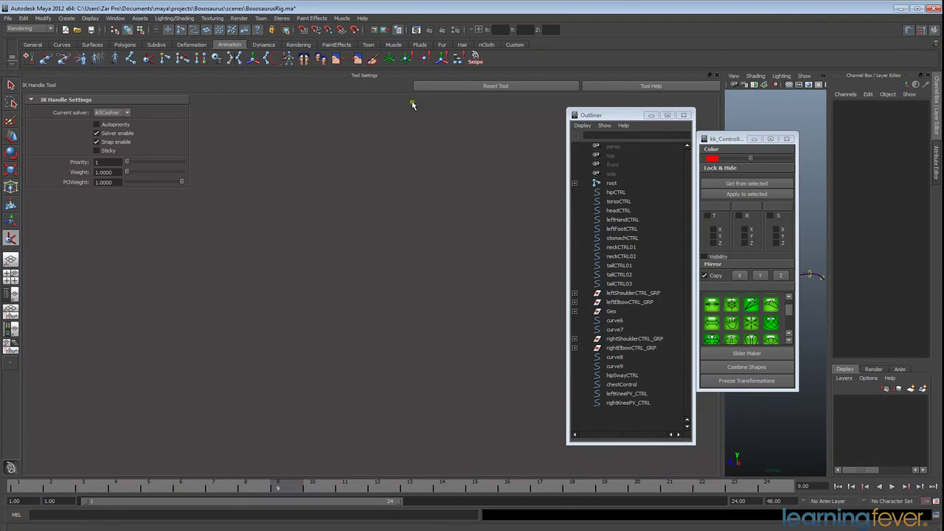
left_click_drag(713, 111, 199, 125)
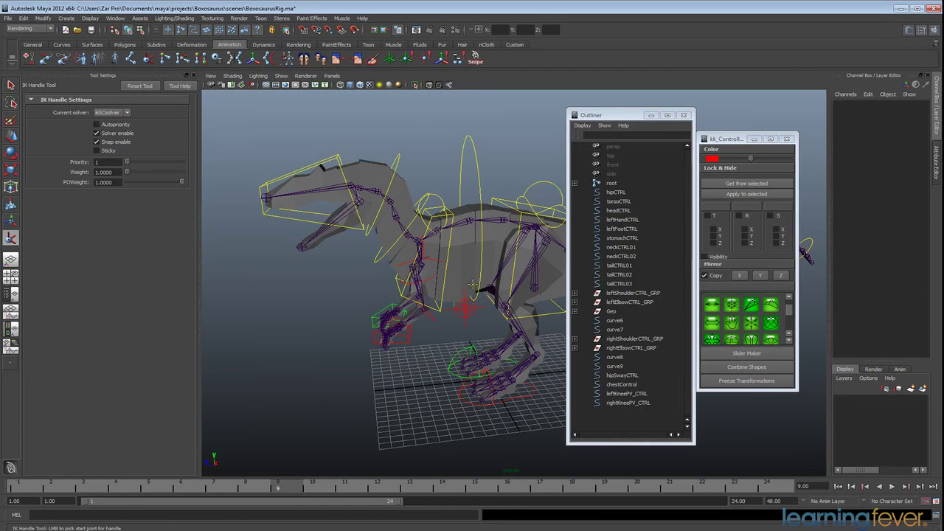
Step: Set the IK Handle Tool's current solver to ikRPsolver
middle_click_drag(465, 289, 369, 269, "alt")
right_click_drag(419, 301, 501, 247, "alt")
left_click_drag(461, 283, 472, 333, "alt")
left_click(117, 117)
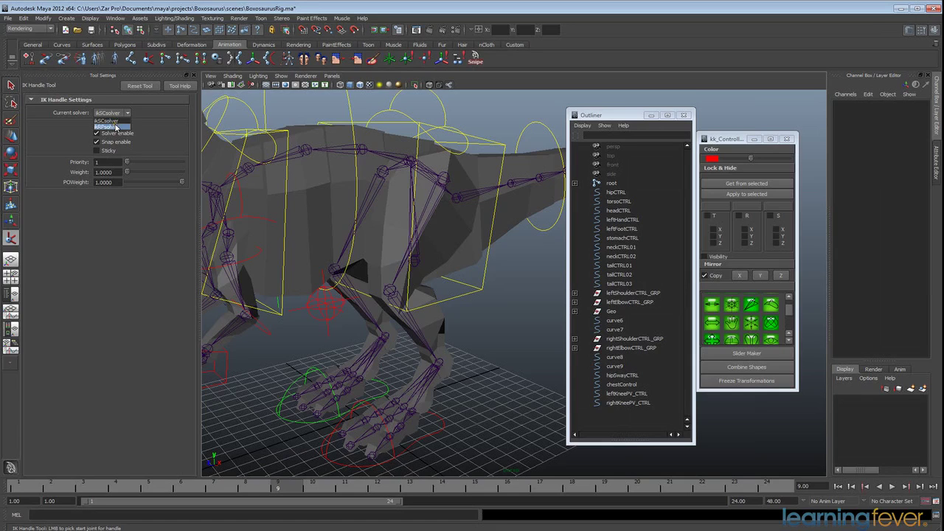
left_click(116, 127)
Step: Try an IK handle from the left thigh joint to a left foot joint and move it to test the leg
mouse_move(498, 325)
left_mouse_down("alt")
mouse_move(478, 313)
mouse_move(482, 295)
mouse_move(490, 324)
left_mouse_up("alt")
left_click(449, 138)
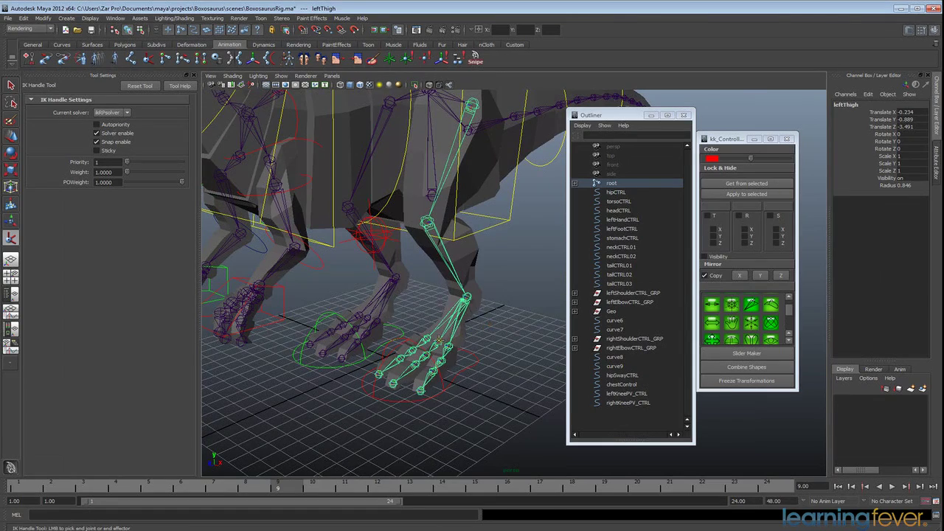
left_click(452, 352)
key("w")
left_click_drag(451, 352, 455, 312, "alt")
left_click(414, 367)
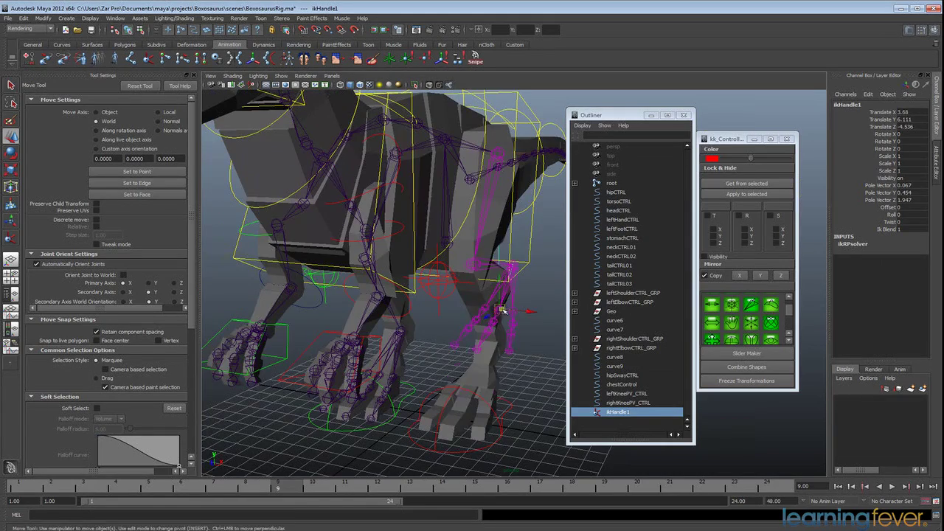
left_click_drag(502, 310, 494, 363)
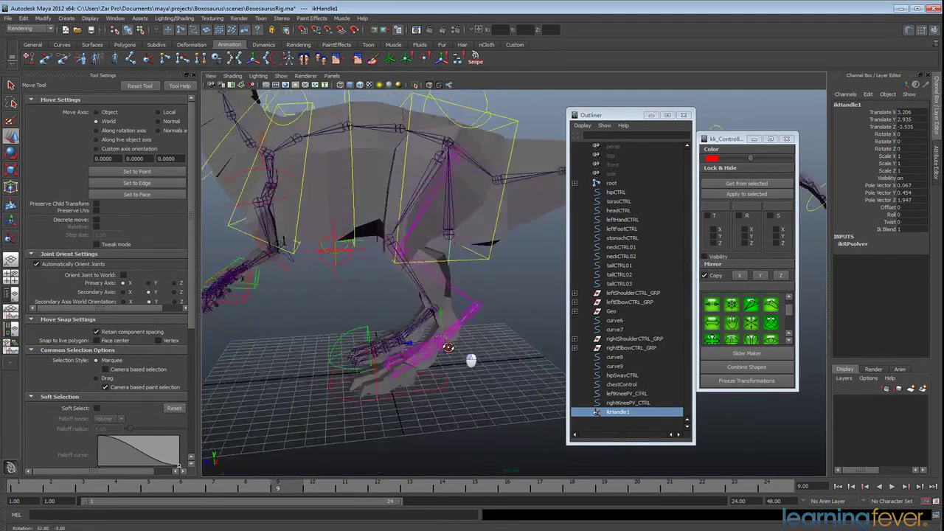
Step: Undo the IK handle's test move and its creation on the left leg
key("ctrl+z")
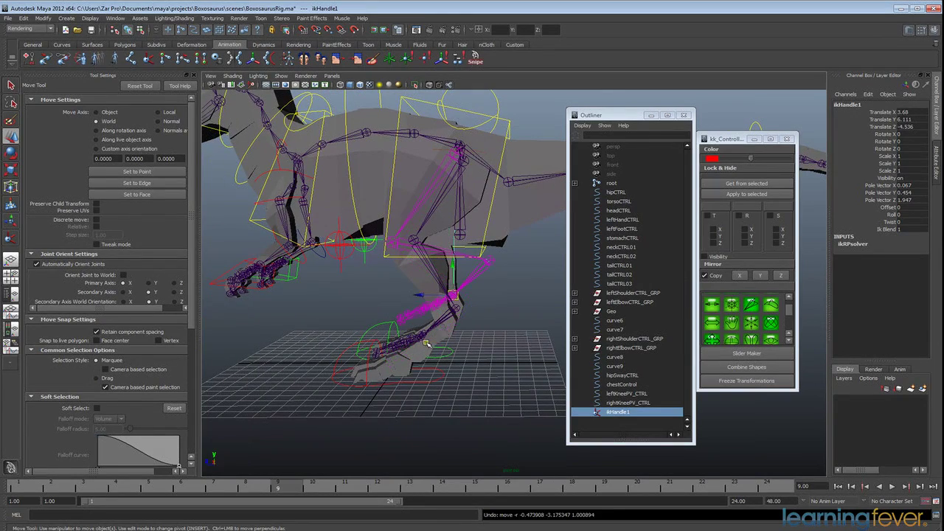
key("ctrl+z")
left_click(426, 344)
left_click_drag(444, 344, 481, 337, "alt")
scroll(439, 246, "down", 7)
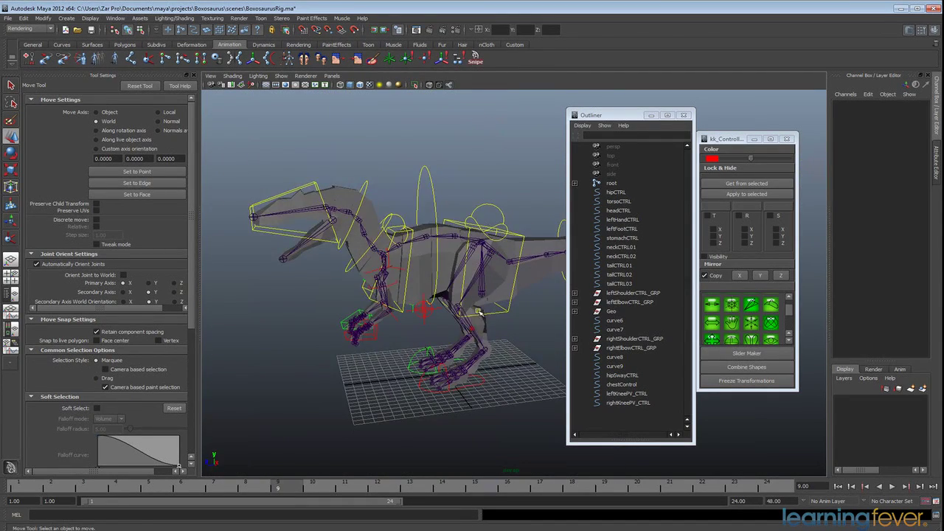
Step: Select the two hip geometry pieces and parent them to the root joint
scroll(479, 312, "up", 3)
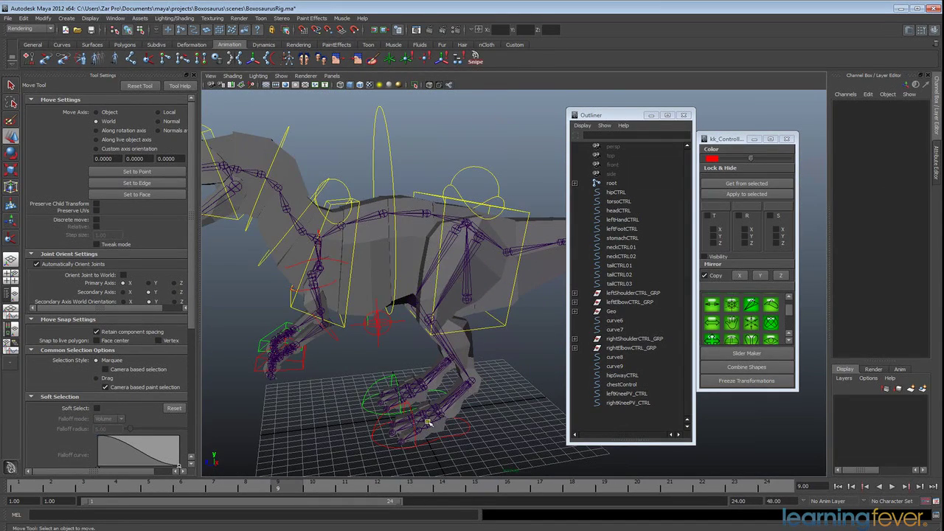
left_click_drag(427, 422, 458, 350, "alt")
scroll(483, 360, "up", 4)
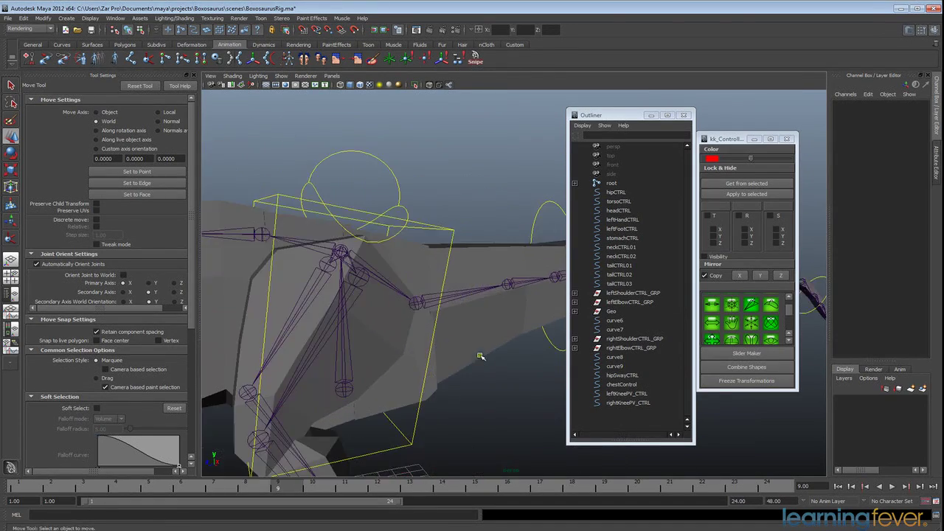
mouse_move(460, 367)
left_mouse_down("alt")
mouse_move(432, 374)
mouse_move(455, 379)
left_mouse_up("alt")
left_click(417, 387)
left_click(341, 219)
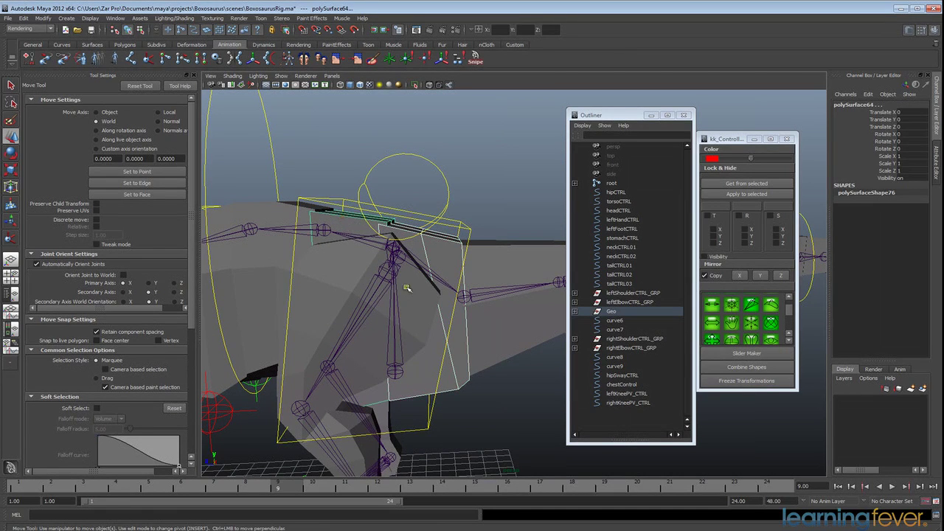
left_click_drag(409, 287, 398, 317, "alt")
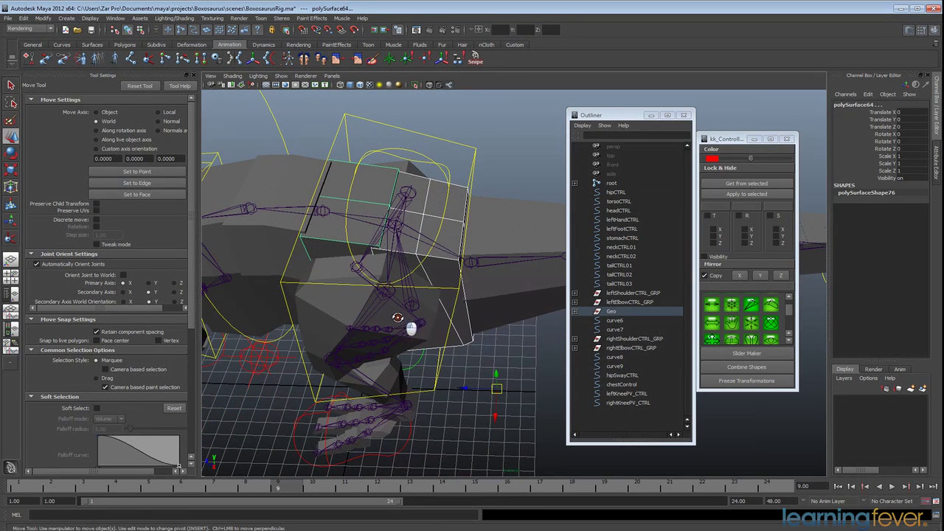
left_click(402, 226)
left_click(405, 228)
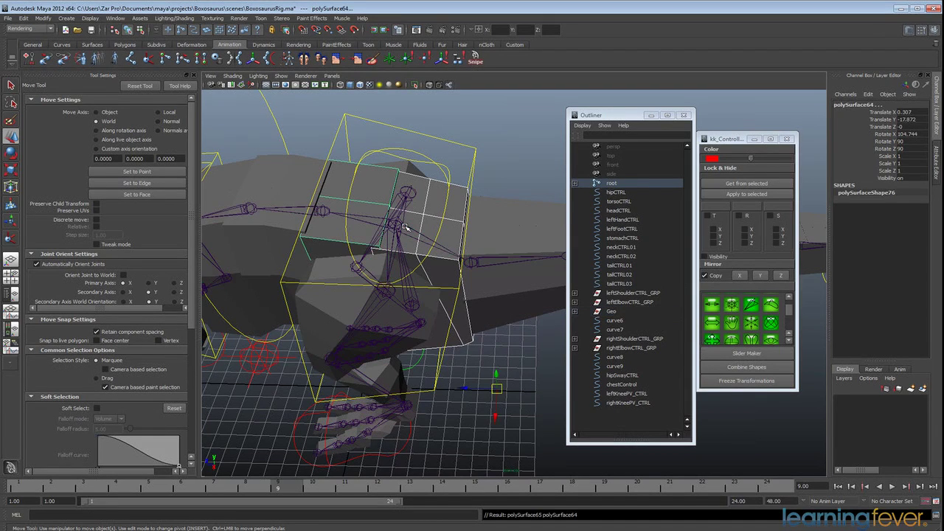
Step: Parent the waist geometry piece to the back01 joint and the ribcage piece in front of it to the next spine joint
left_click(680, 128)
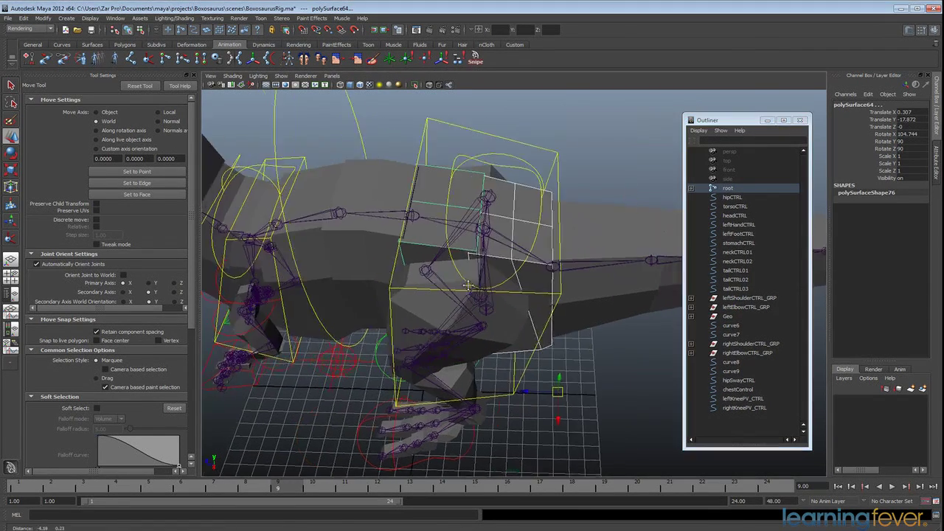
left_click_drag(472, 295, 510, 267, "alt")
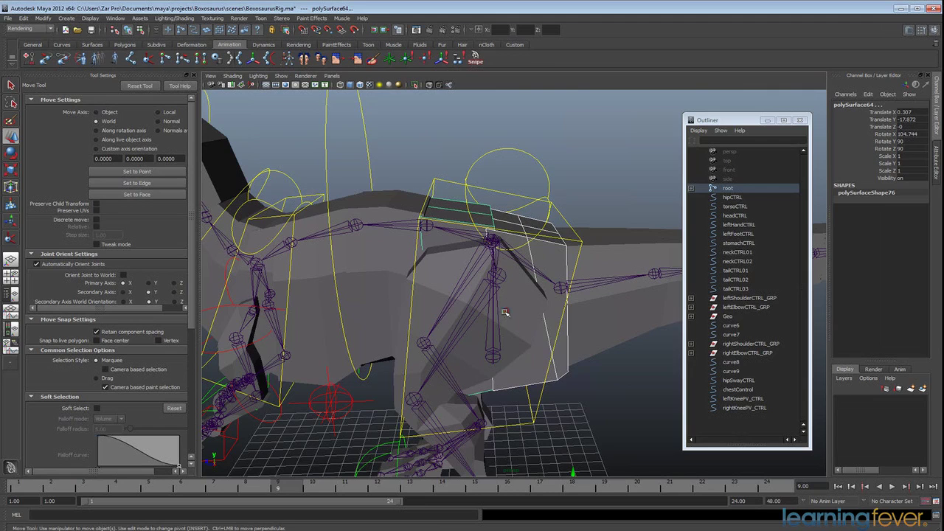
left_click(393, 200)
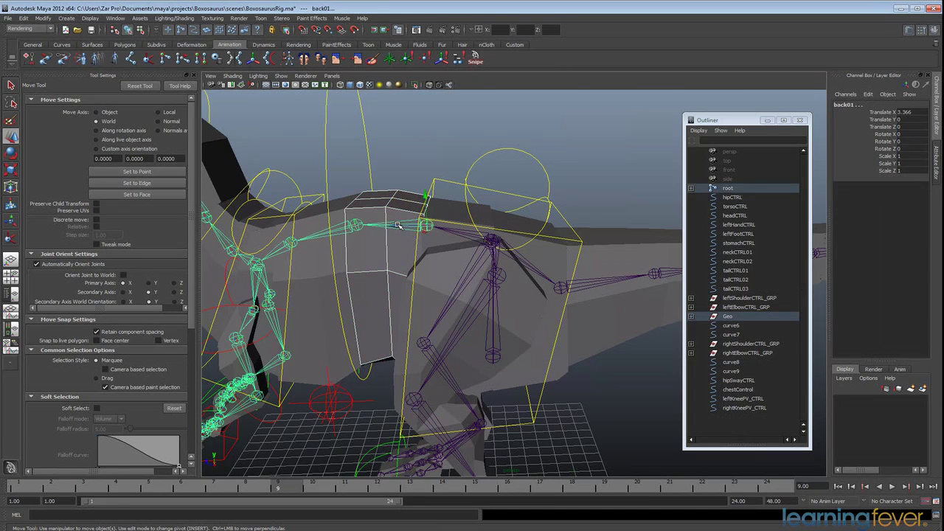
left_click(397, 225)
left_click(333, 209)
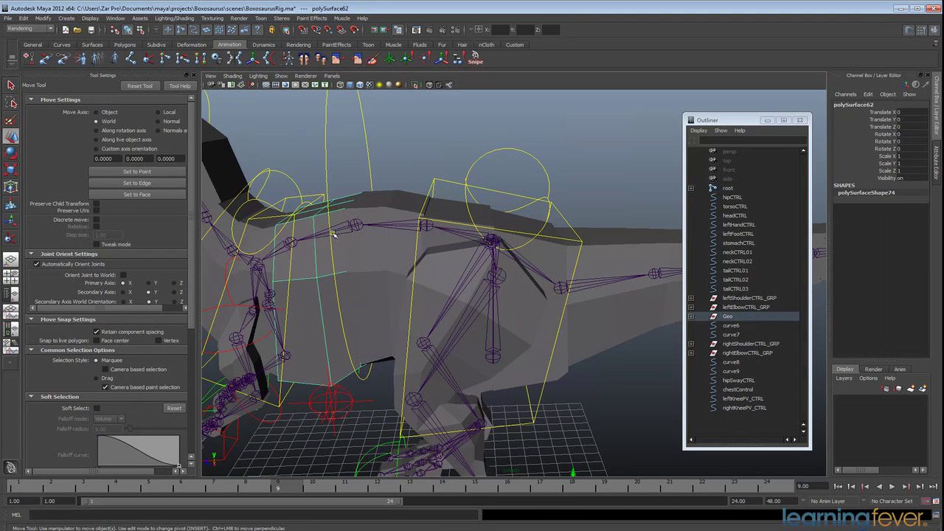
left_click(319, 235)
key("p")
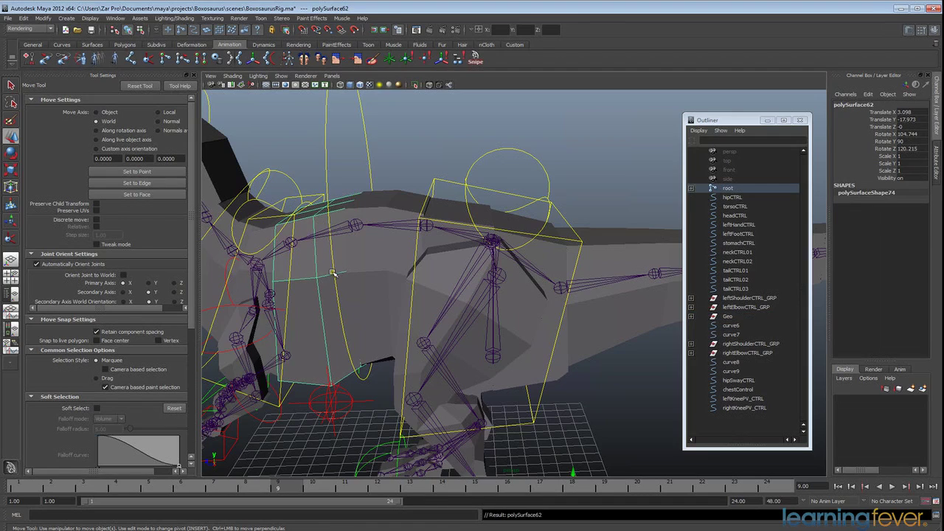
Step: Parent the chest geometry piece behind the shoulder to the upper spine joint at the chest
middle_click_drag(283, 274, 379, 282, "alt")
left_click_drag(374, 296, 390, 306, "alt")
scroll(347, 292, "up", 3)
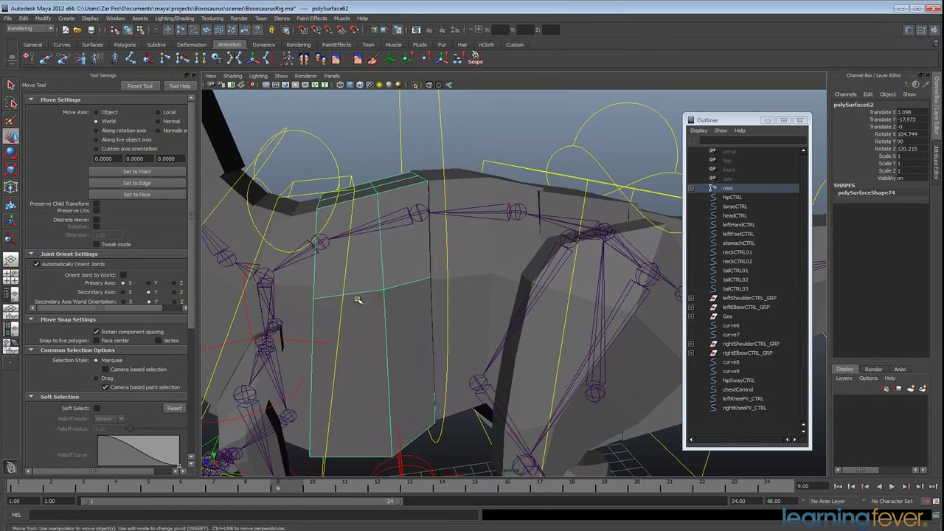
left_click(298, 267)
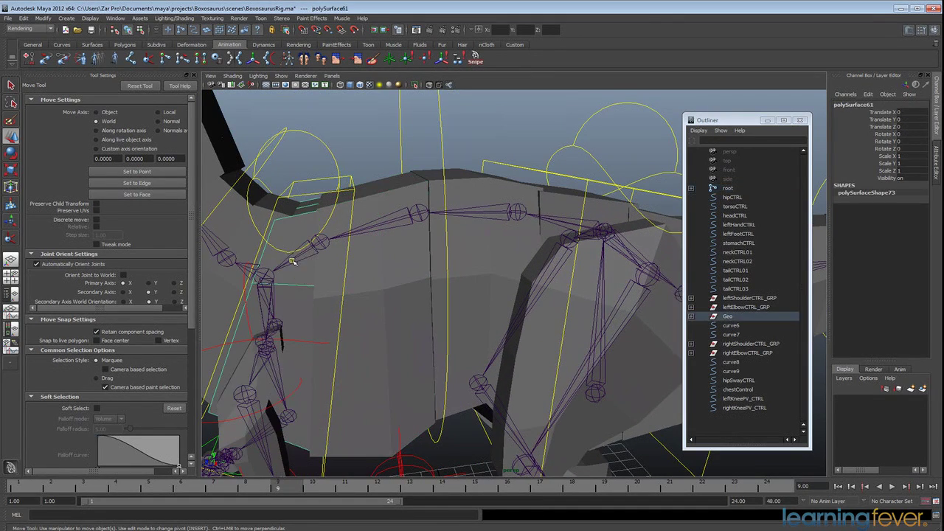
left_click(293, 261)
key("p")
middle_click_drag(296, 299, 453, 300, "alt")
left_click_drag(452, 299, 372, 306, "alt")
left_click(404, 315)
left_click(413, 275, "shift")
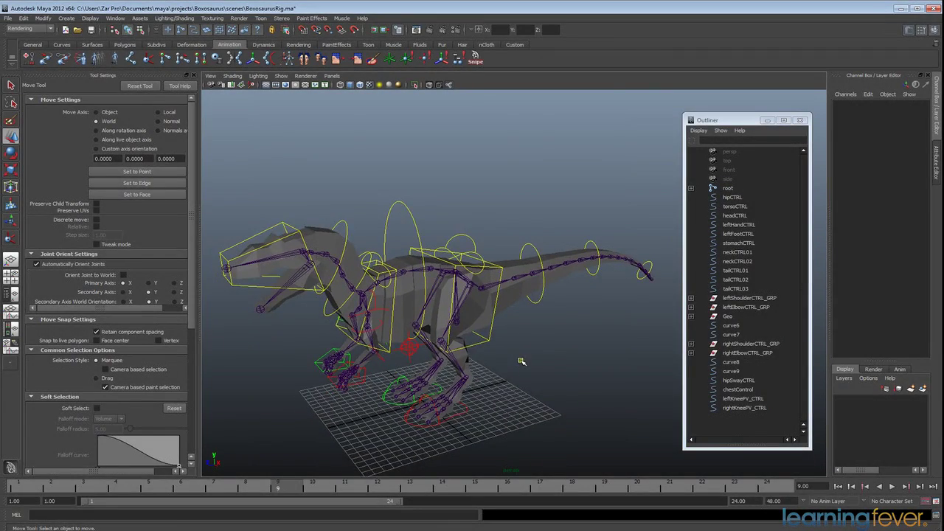
Step: Select the root joint and inspect from several angles which geometry belongs to the skeleton hierarchy
scroll(520, 361, "up", 3)
middle_click_drag(500, 355, 575, 325, "alt")
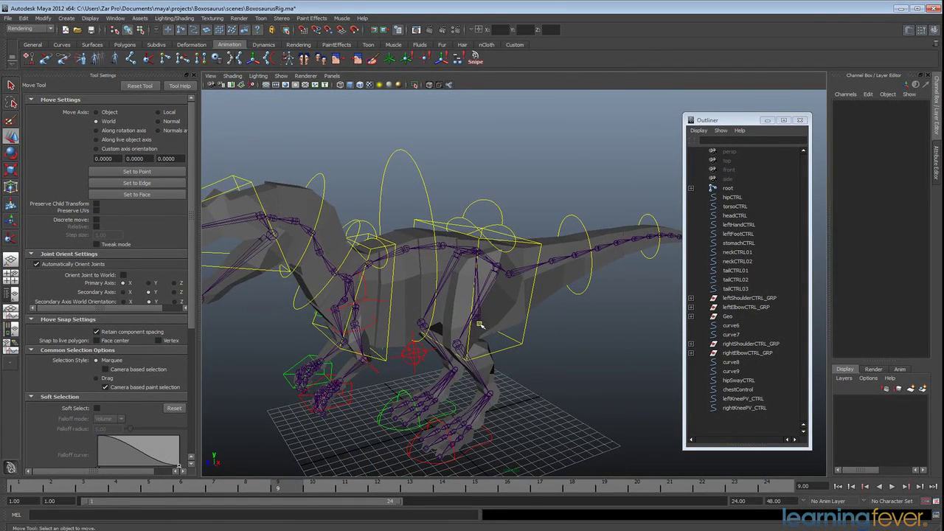
left_click(479, 324)
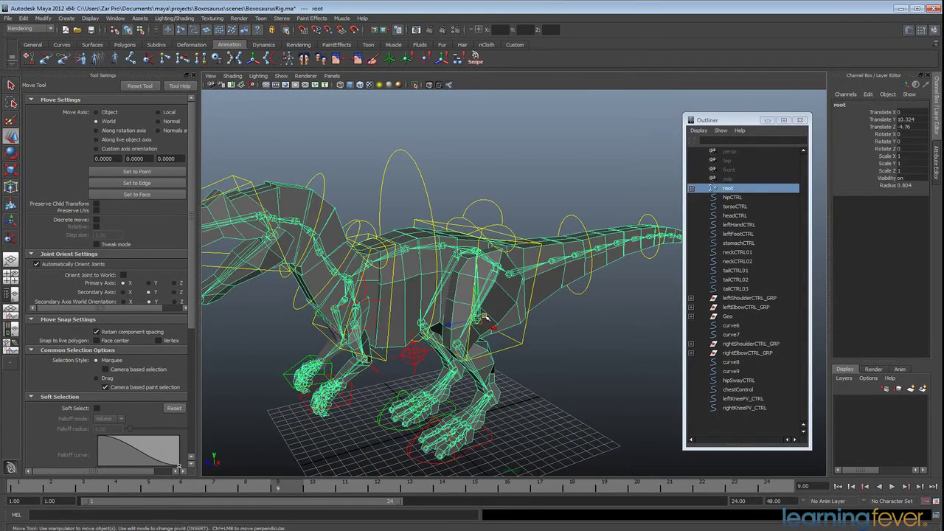
left_click_drag(483, 317, 484, 316, "alt")
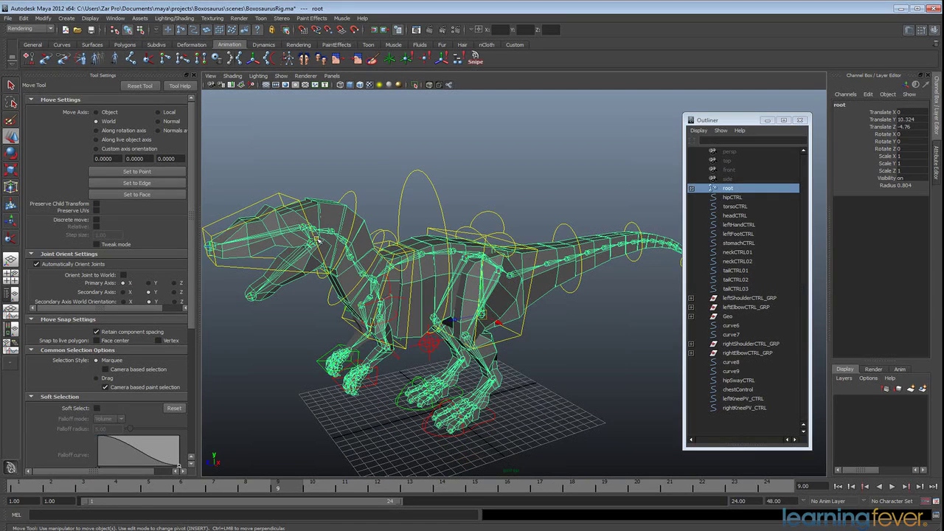
left_click_drag(605, 314, 622, 362, "alt")
left_click_drag(369, 378, 416, 377, "alt")
Step: Move the kk_Controller window beside the Outliner and clear the selection of the right elbow control
left_click(439, 361)
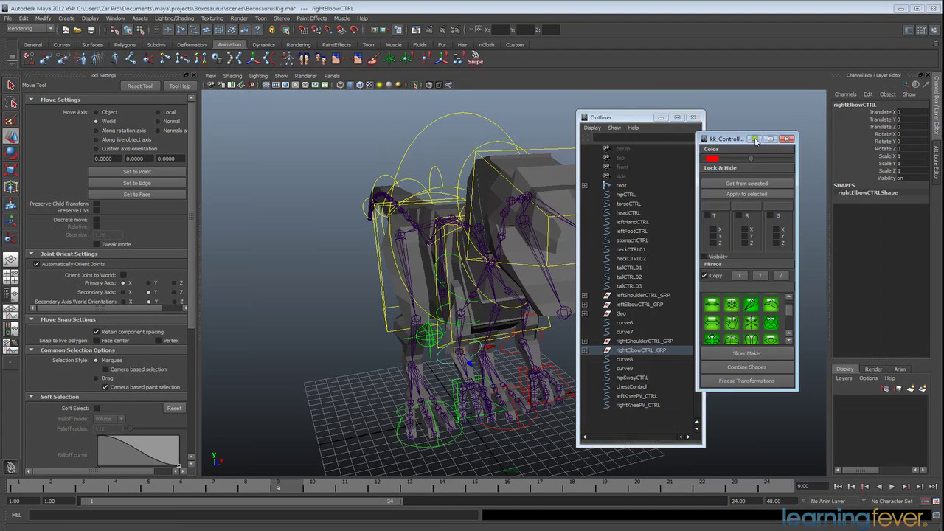
left_click_drag(713, 139, 783, 163)
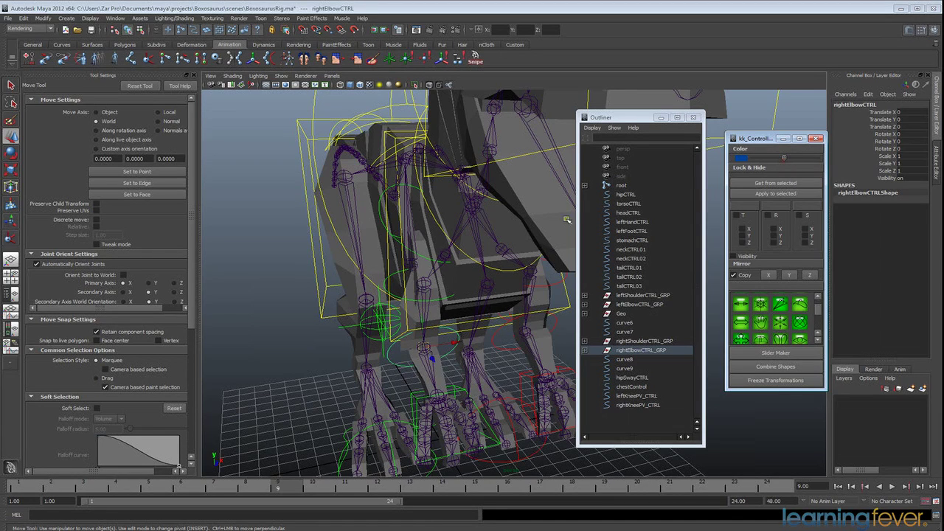
left_click(276, 331)
scroll(422, 352, "down", 5)
left_click_drag(431, 355, 393, 337, "alt")
left_click_drag(483, 312, 487, 357, "alt")
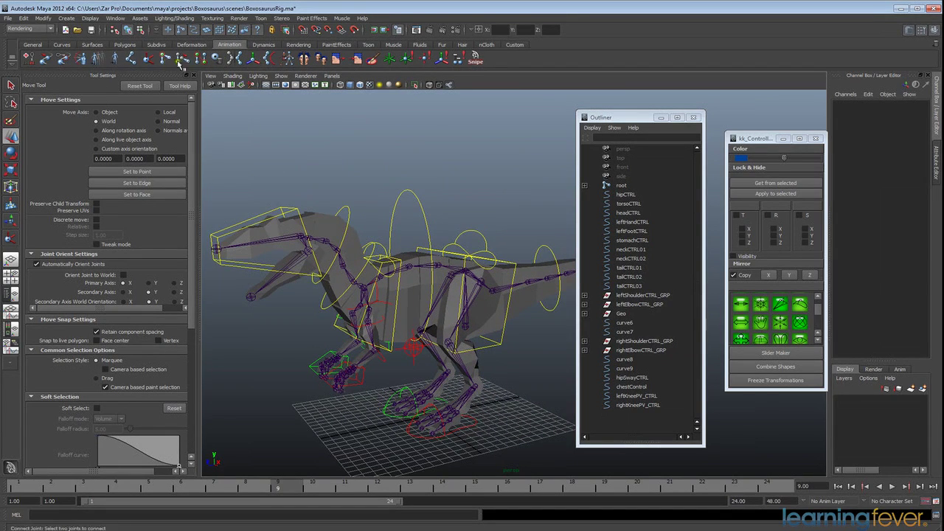
Step: Create an IK handle from the leftThigh joint to the joint at the base of the left foot's toes
left_click(148, 60)
right_click_drag(370, 270, 405, 300, "alt")
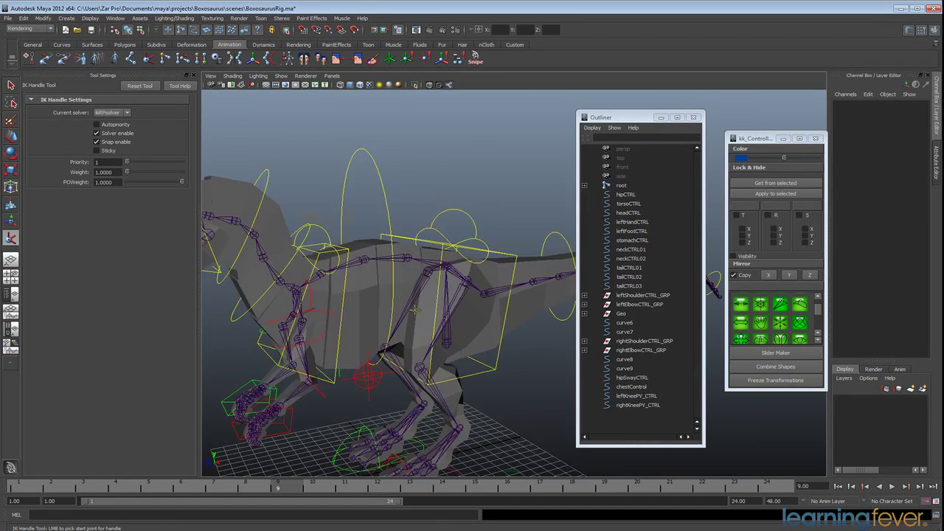
middle_click_drag(405, 300, 446, 253, "alt")
left_click_drag(446, 254, 424, 243, "alt")
left_click(476, 229)
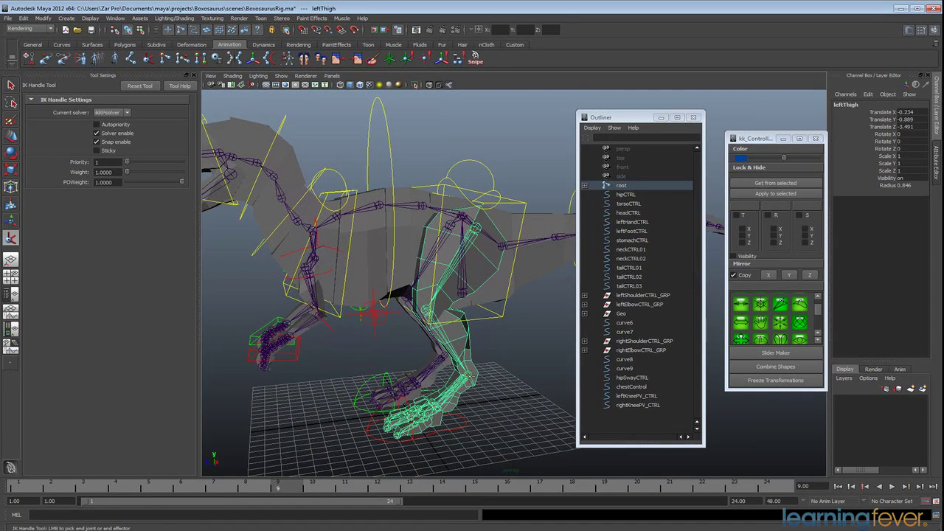
left_click(437, 405)
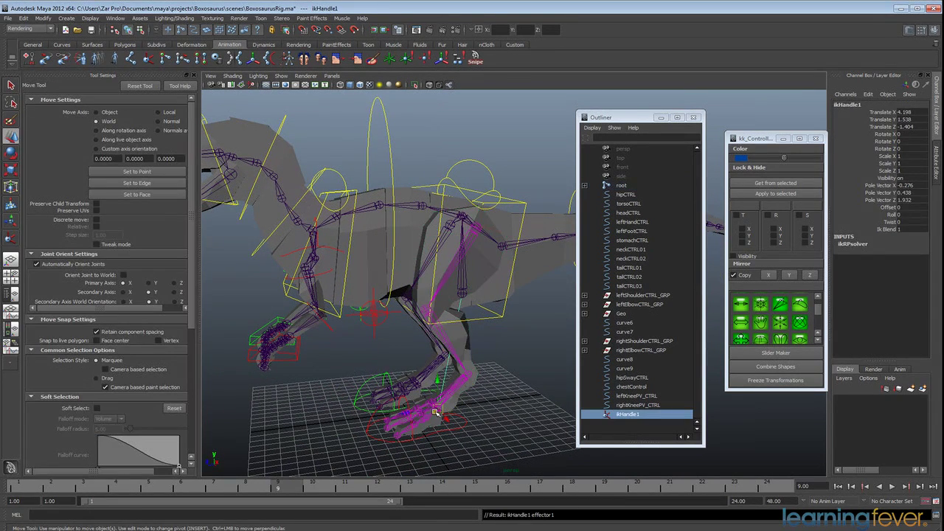
Step: Test the left leg's IK handle by moving it with joints shown and hidden, and undo the test moves
left_click_drag(436, 413, 530, 369)
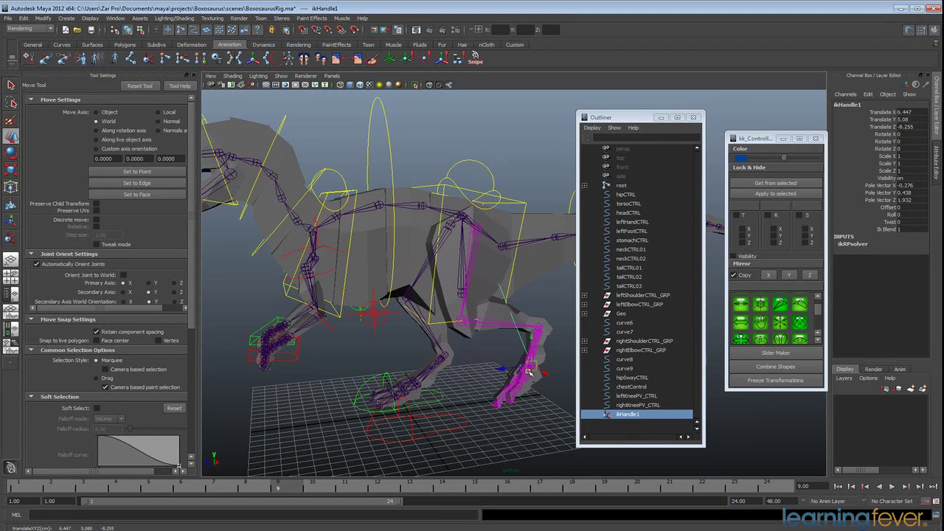
key("ctrl+z")
left_click(447, 86)
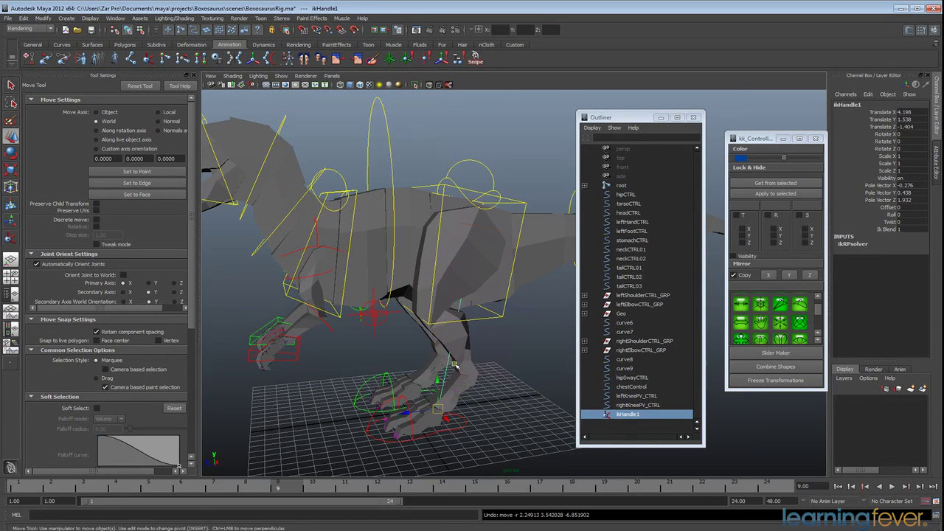
left_click_drag(436, 412, 422, 390)
key("ctrl+z")
left_click_drag(392, 351, 462, 344, "alt")
middle_click_drag(404, 393, 437, 349, "alt")
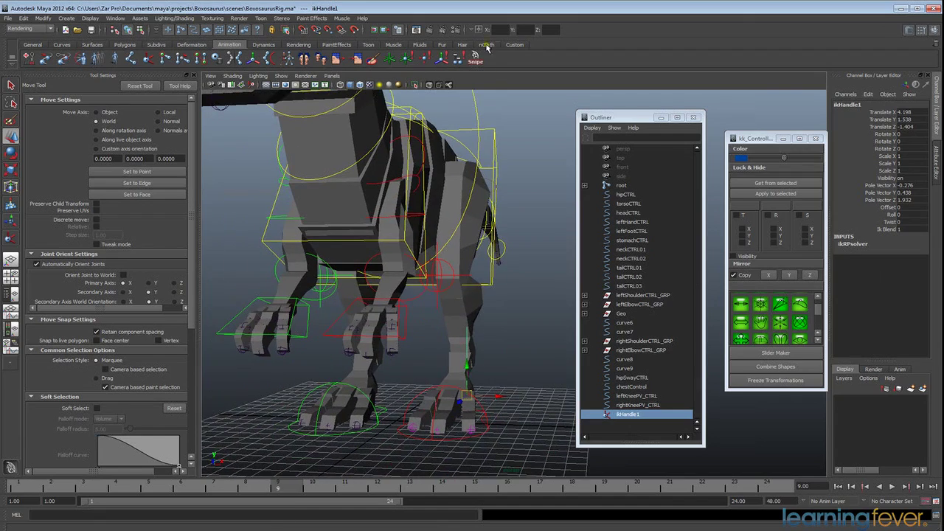
left_click(448, 86)
Step: Try an IK handle from the rightThigh joint to the right ankle, test it by moving it, and undo it
left_click_drag(325, 239, 453, 239, "alt")
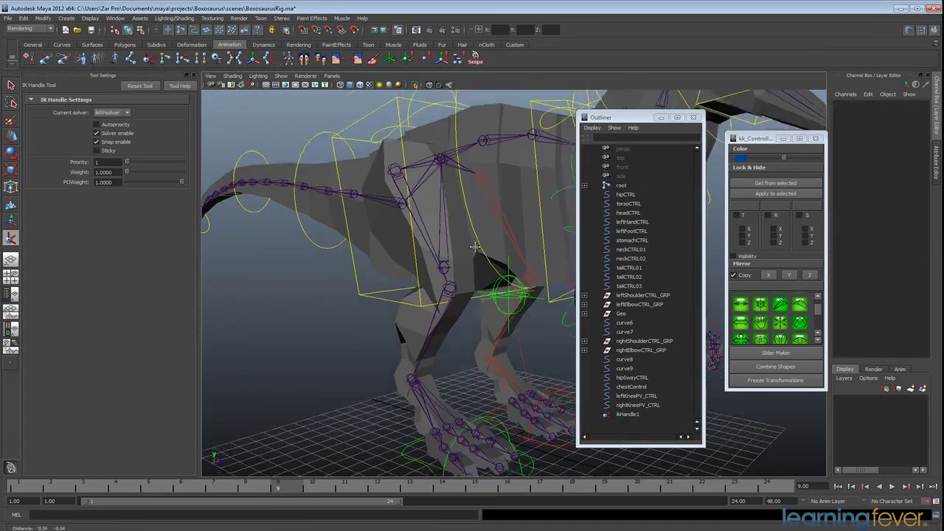
left_click_drag(465, 238, 457, 235, "alt")
left_click(396, 167)
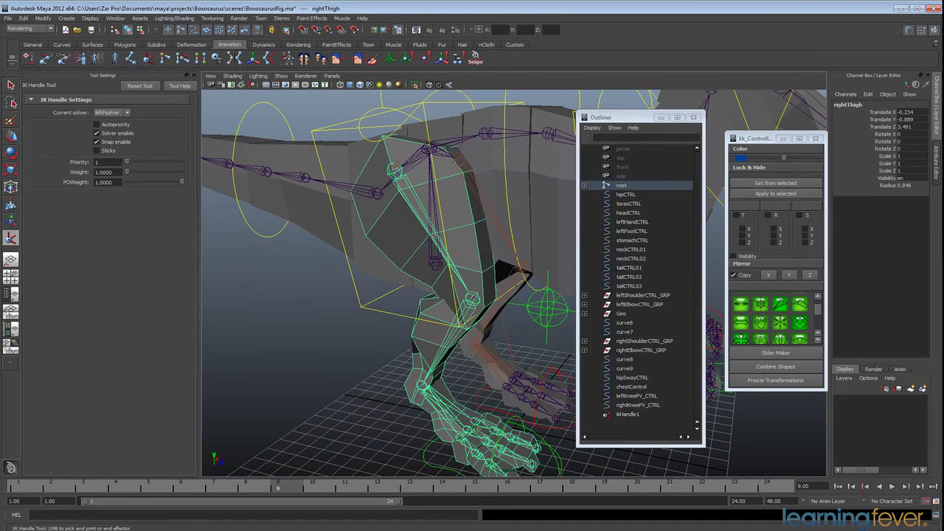
left_click(423, 385)
left_click_drag(485, 406, 403, 374, "alt")
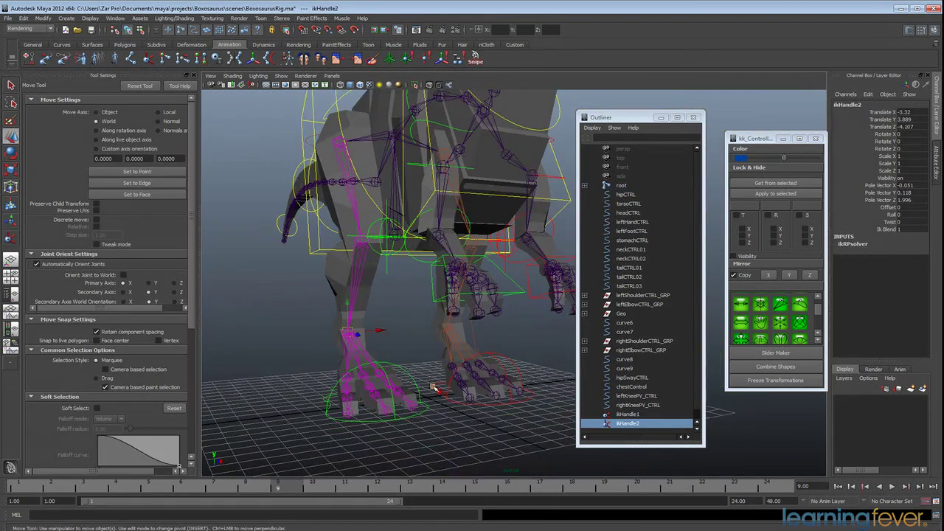
left_click_drag(347, 330, 453, 230)
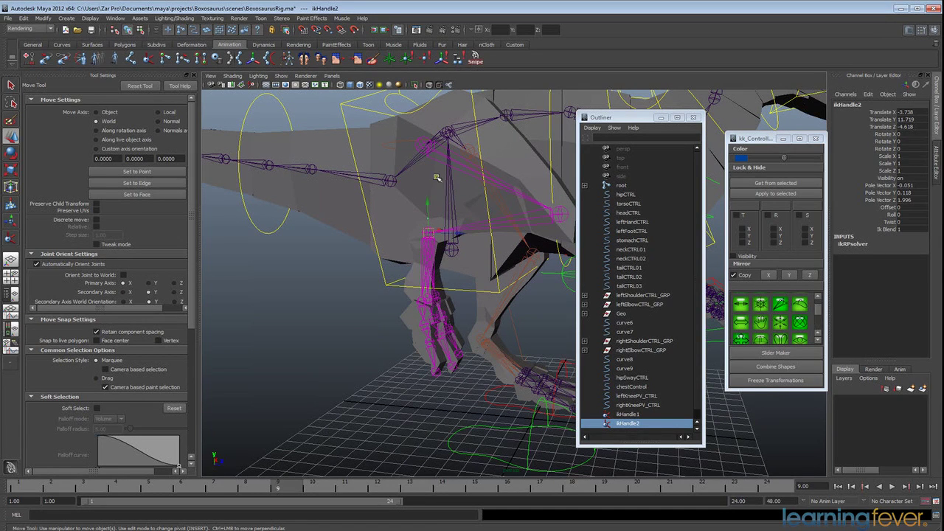
key("ctrl+z")
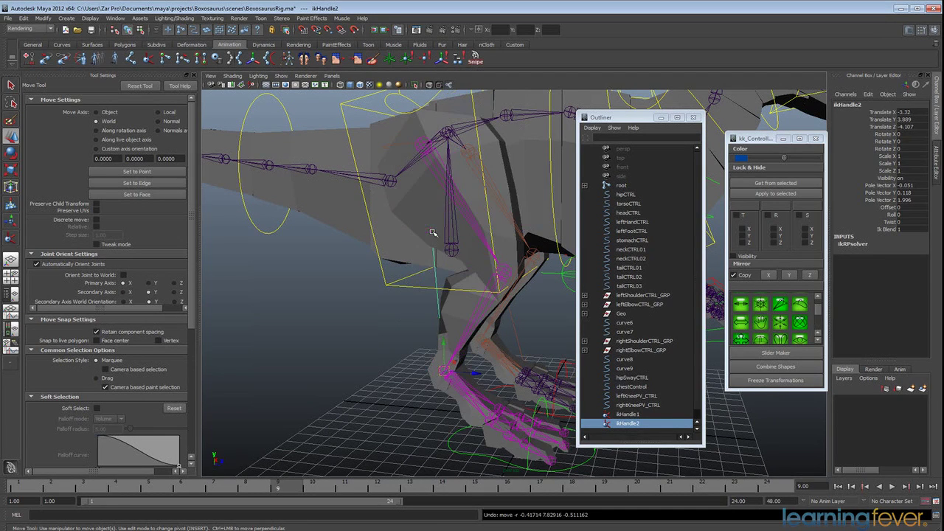
key("ctrl+z")
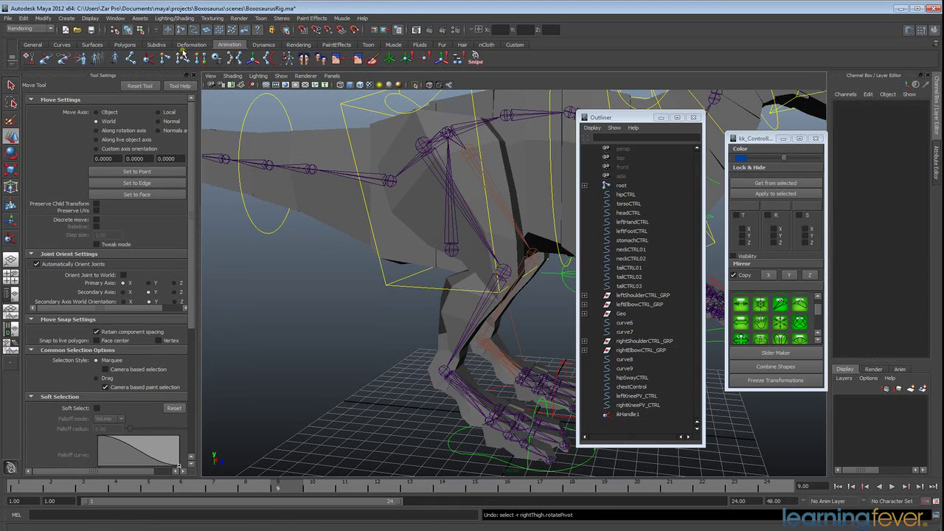
Step: Create an IK handle from the rightThigh joint to the joint at the base of the right foot's toes
left_click(149, 62)
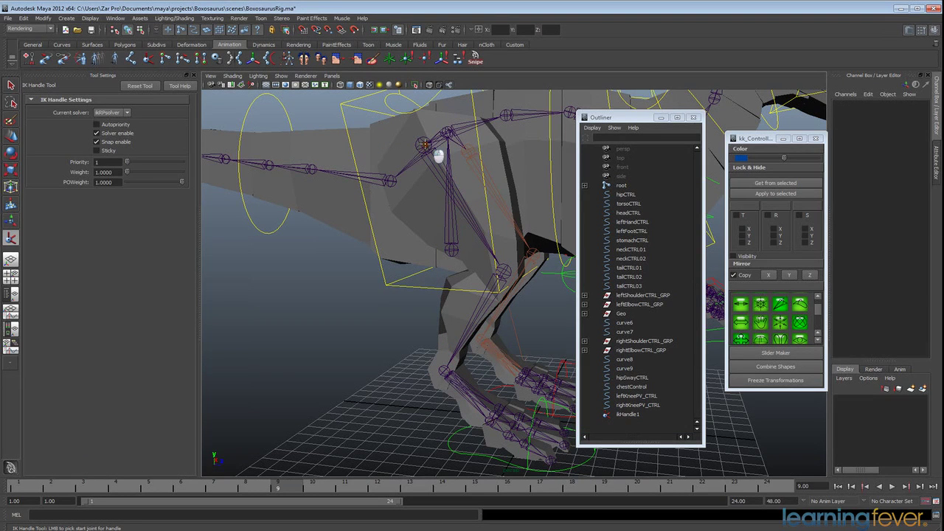
left_click(426, 148)
left_click(498, 410)
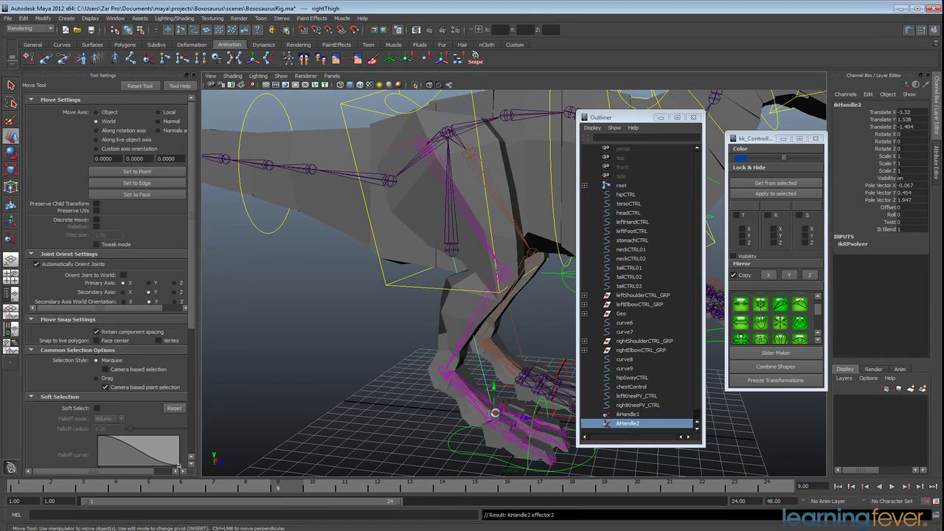
Step: Inspect the IK handles and foot controls of both legs from several angles
middle_click_drag(495, 415, 477, 406, "alt")
left_click_drag(452, 384, 396, 331)
left_click_drag(491, 285, 375, 320, "alt")
scroll(452, 323, "down", 6)
left_click_drag(453, 325, 317, 318, "alt")
middle_click_drag(487, 310, 438, 369, "alt")
right_click_drag(438, 369, 482, 396, "alt")
left_click_drag(483, 396, 429, 393, "alt")
middle_click_drag(429, 393, 542, 304, "alt")
right_click_drag(487, 325, 422, 330, "alt")
scroll(508, 351, "up", 7)
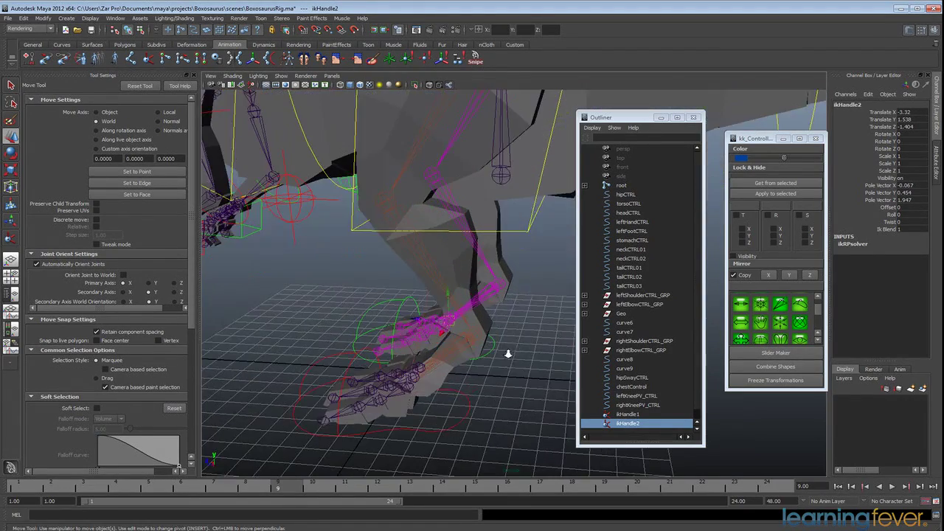
scroll(505, 359, "down", 1)
Step: Parent the left leg's IK handle, ikHandle1, to the leftFootCTRL curve
left_click(471, 405)
left_click_drag(470, 406, 380, 417, "alt")
left_click(349, 405)
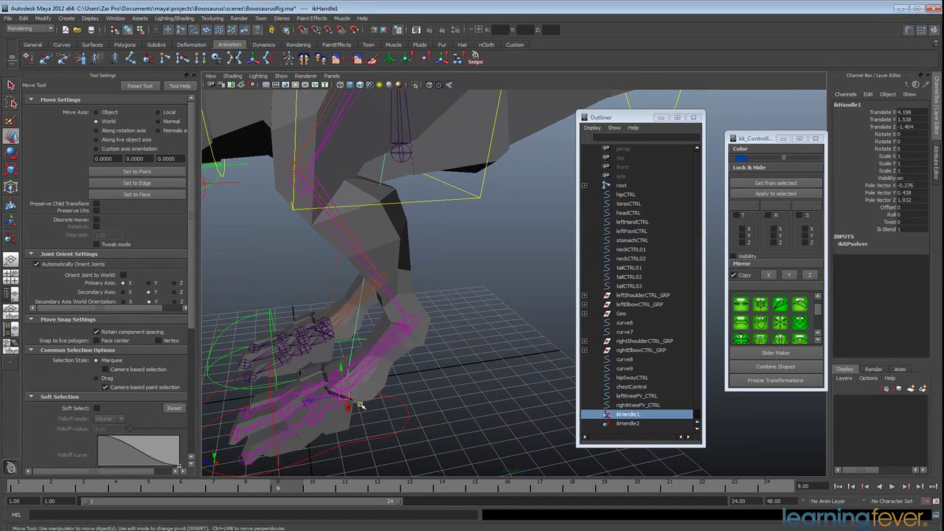
left_click(402, 430)
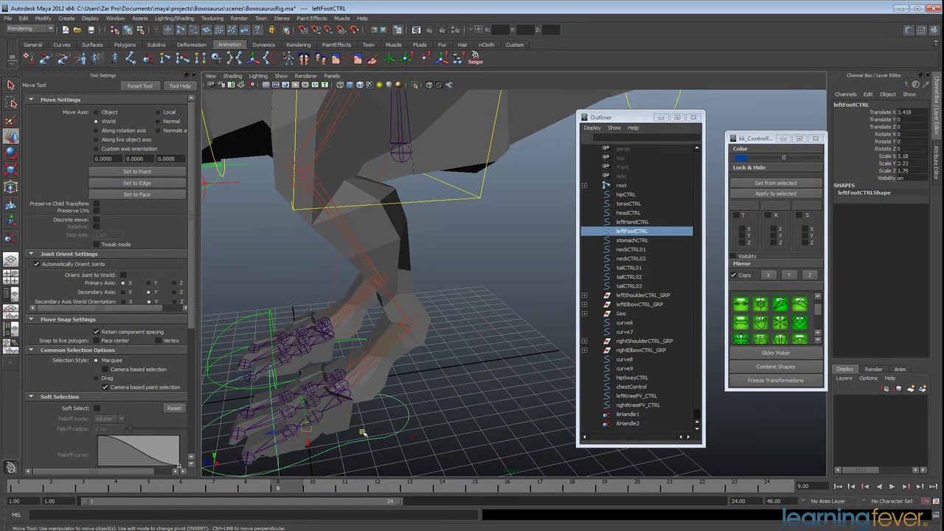
left_click(357, 412)
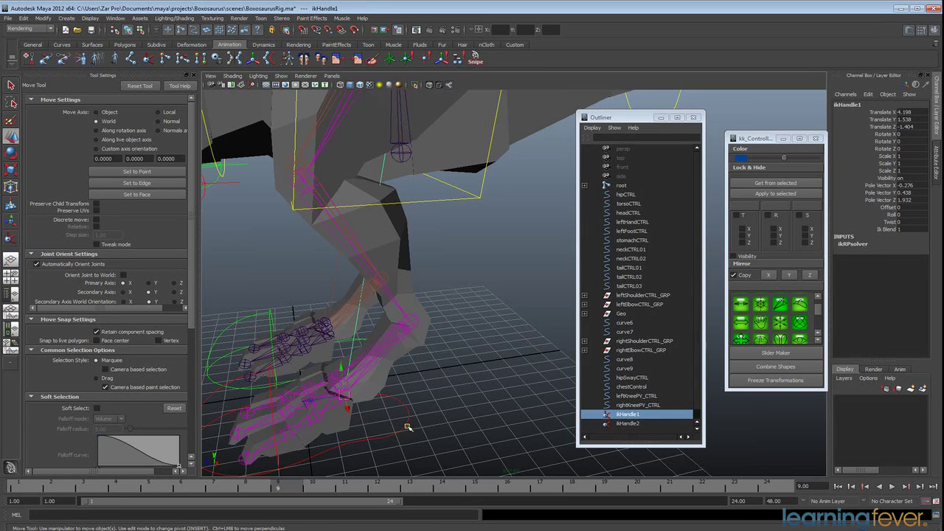
left_click(413, 433)
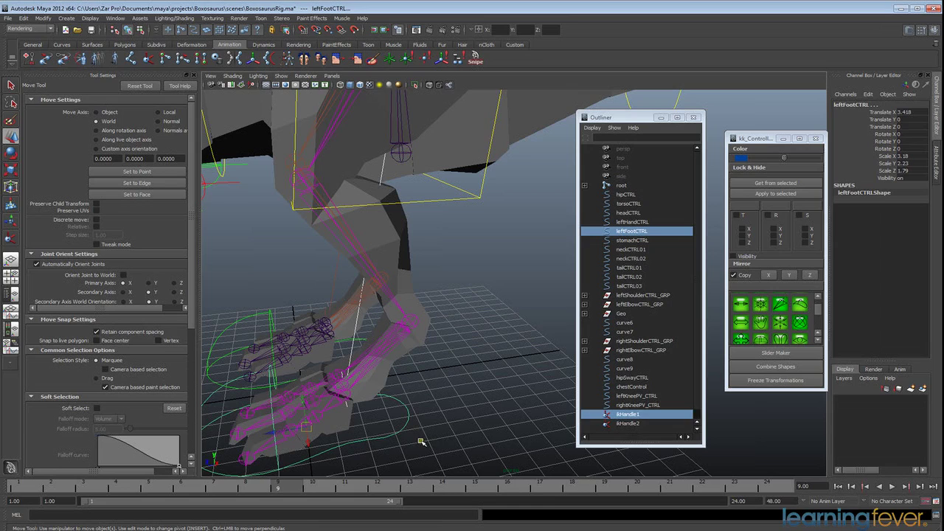
key("p")
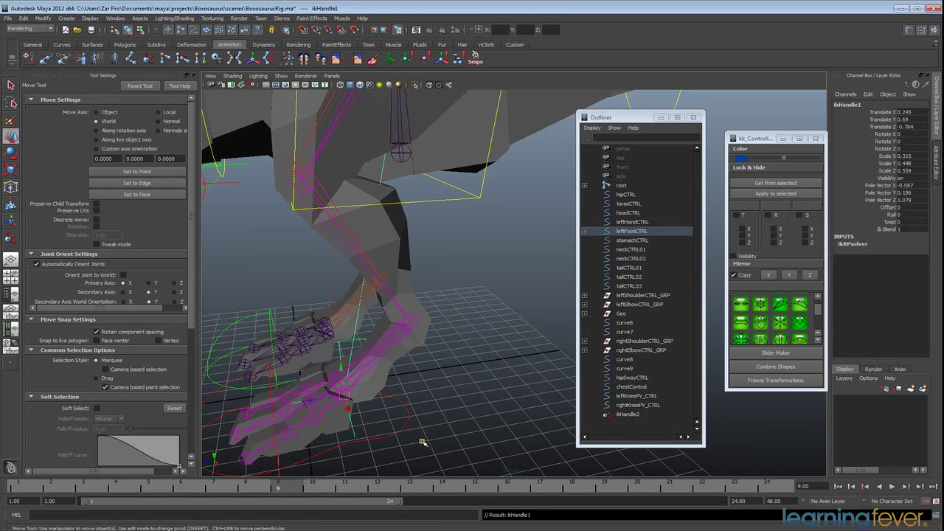
Step: Parent the right leg's IK handle, ikHandle2, to the right foot control, curve6
left_click(325, 310)
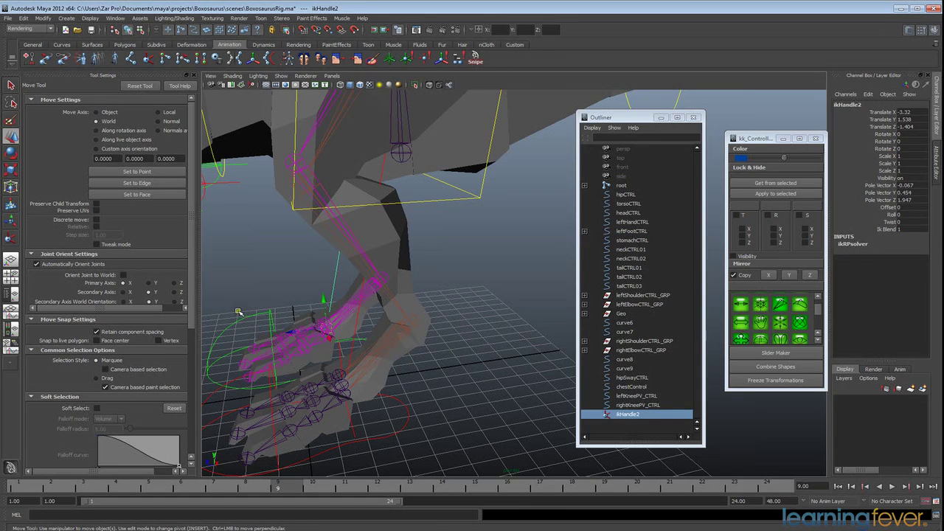
left_click(249, 332, "shift")
key("p")
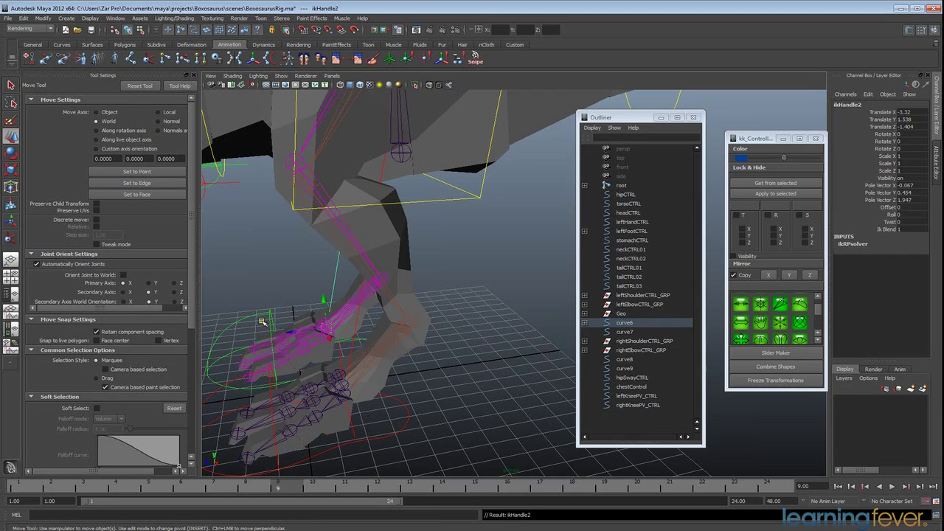
Step: Select the right and left foot controls in turn to test the legs, and undo the test change
left_click(258, 319)
middle_click_drag(427, 424, 445, 395, "alt")
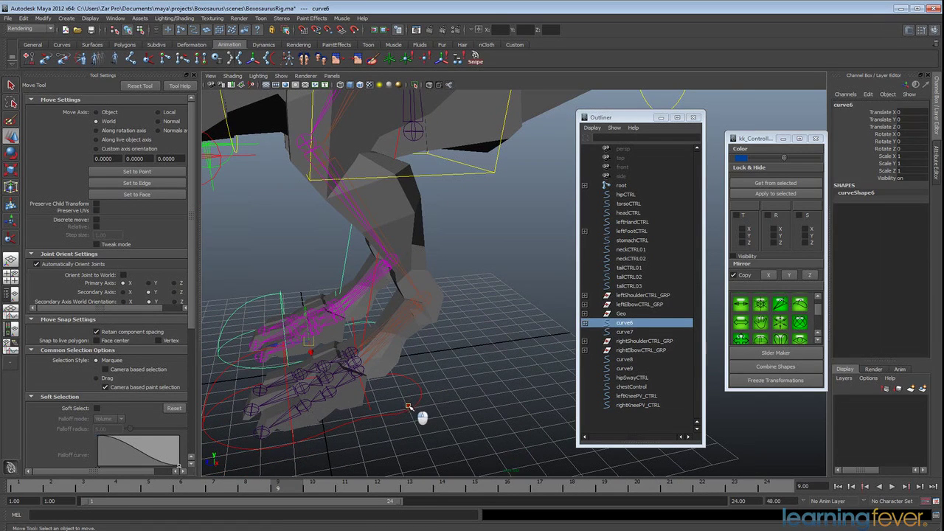
left_click(410, 406)
left_click(399, 408)
left_click_drag(399, 408, 496, 393, "alt")
key("ctrl+z")
Step: Inspect the left leg's IK chain and the surrounding body controls from several angles
left_click_drag(365, 261, 390, 274, "alt")
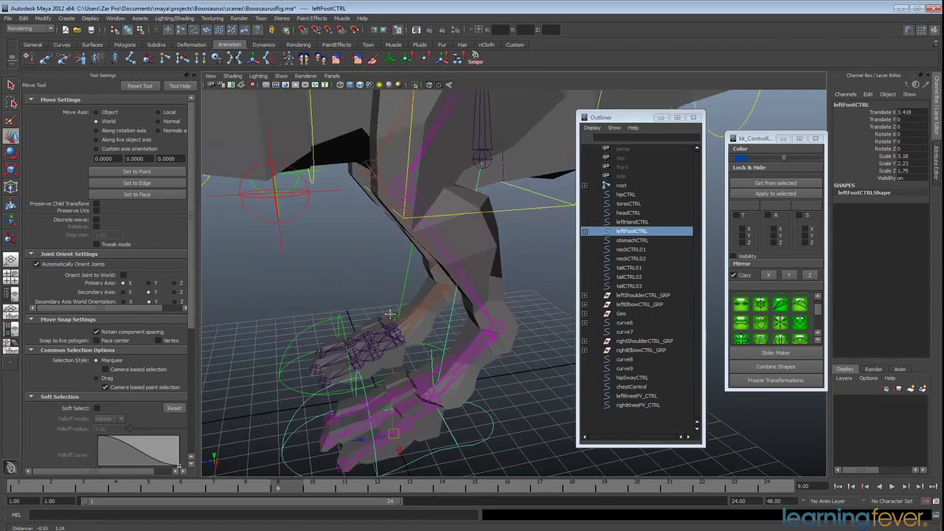
right_click_drag(390, 275, 391, 254, "alt")
middle_click_drag(391, 255, 431, 267, "alt")
left_click_drag(430, 267, 490, 362, "alt")
left_click_drag(420, 347, 449, 343, "alt")
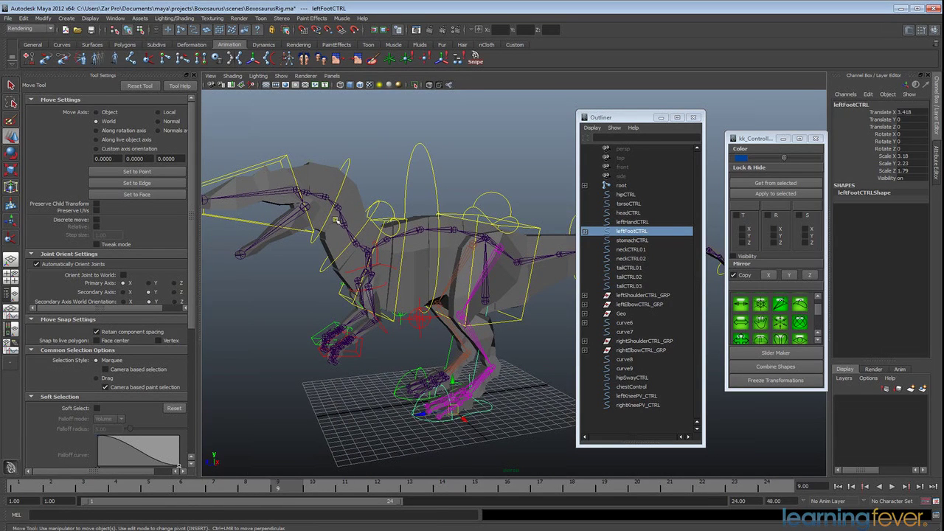
left_click_drag(489, 276, 429, 327, "alt")
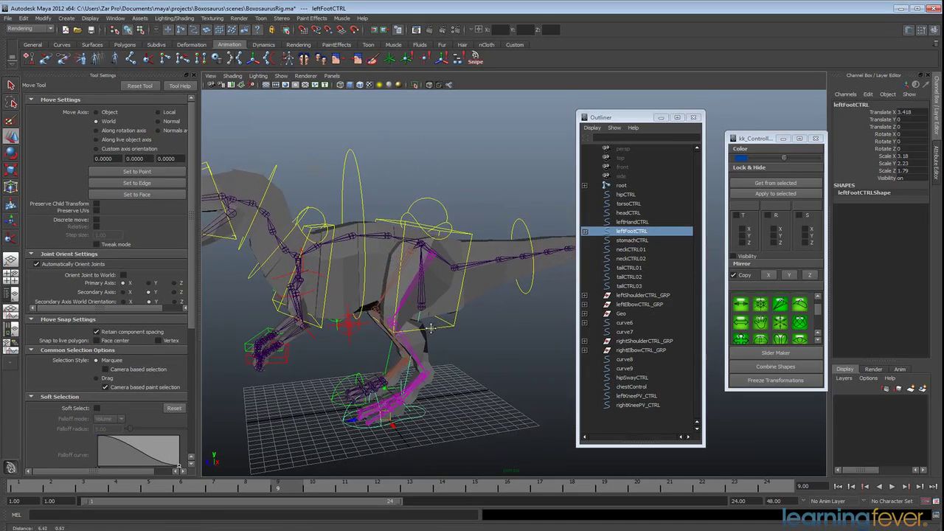
left_click_drag(373, 354, 423, 320, "alt")
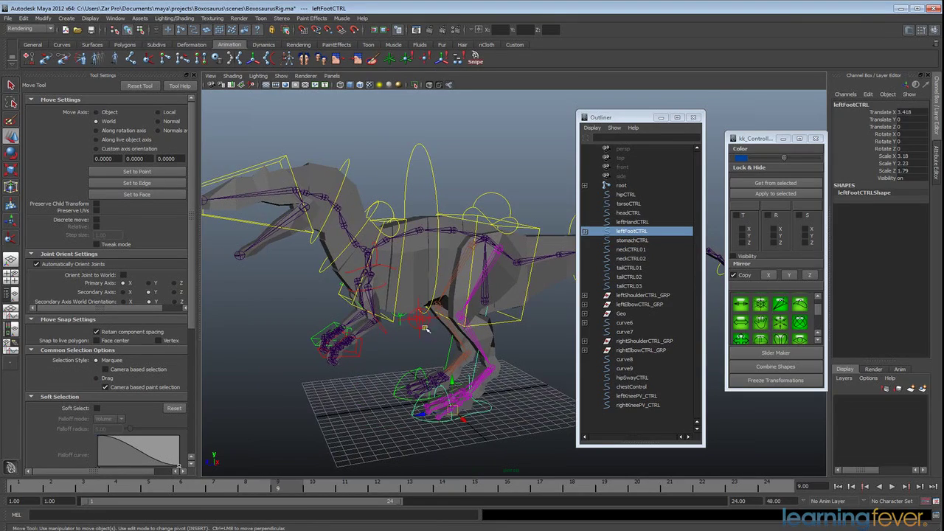